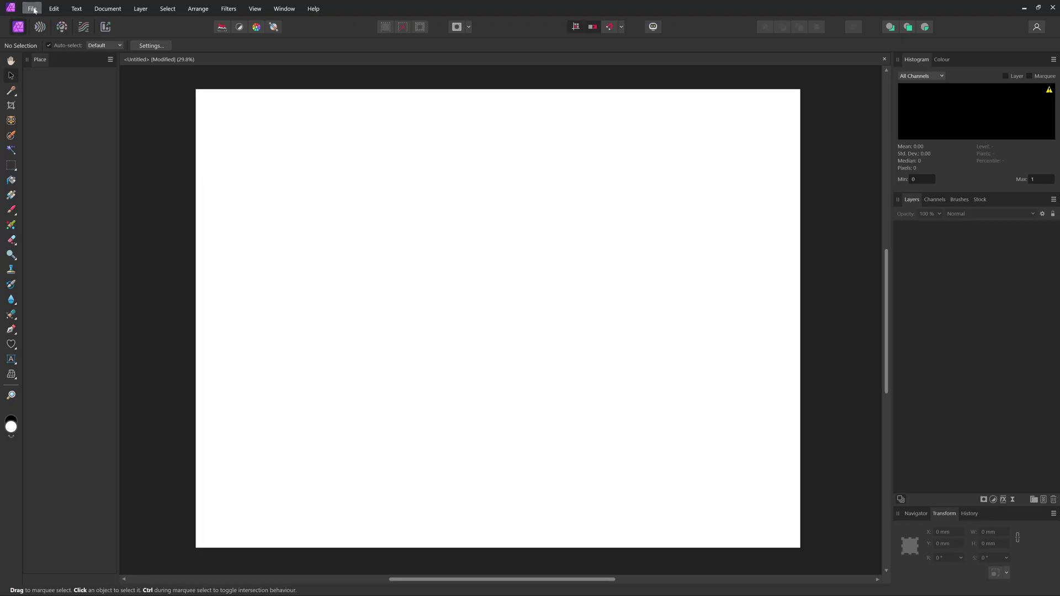
# - Place both butterfly JPGs (peacock-butterfly-3482707_1280.jpg and silvery-mother-of-pearl-butterfly-877121_1280.jpg) from the Assets folder
pyautogui.click(32, 9)
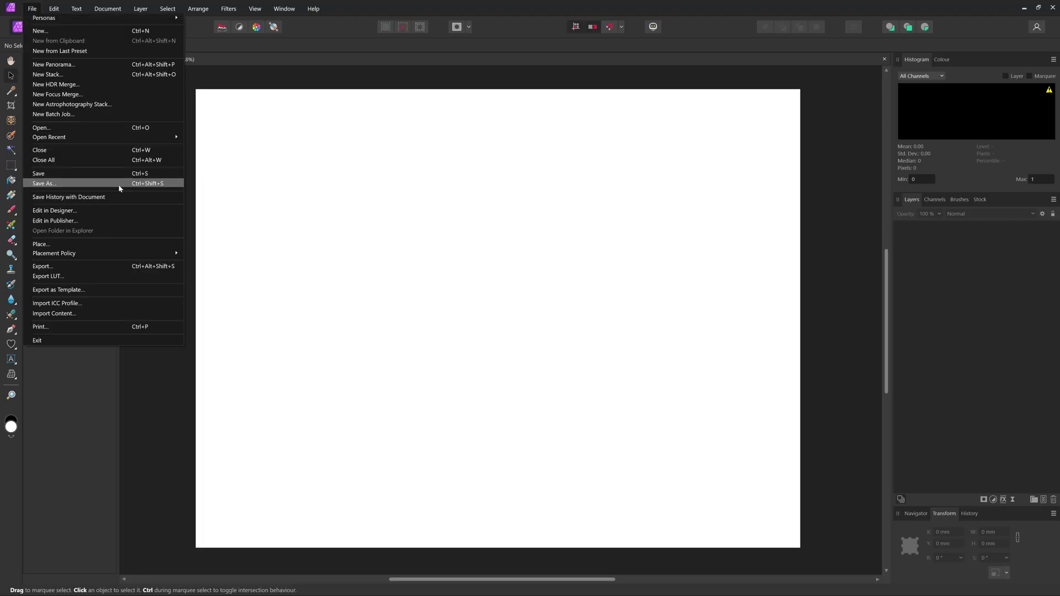
pyautogui.click(113, 245)
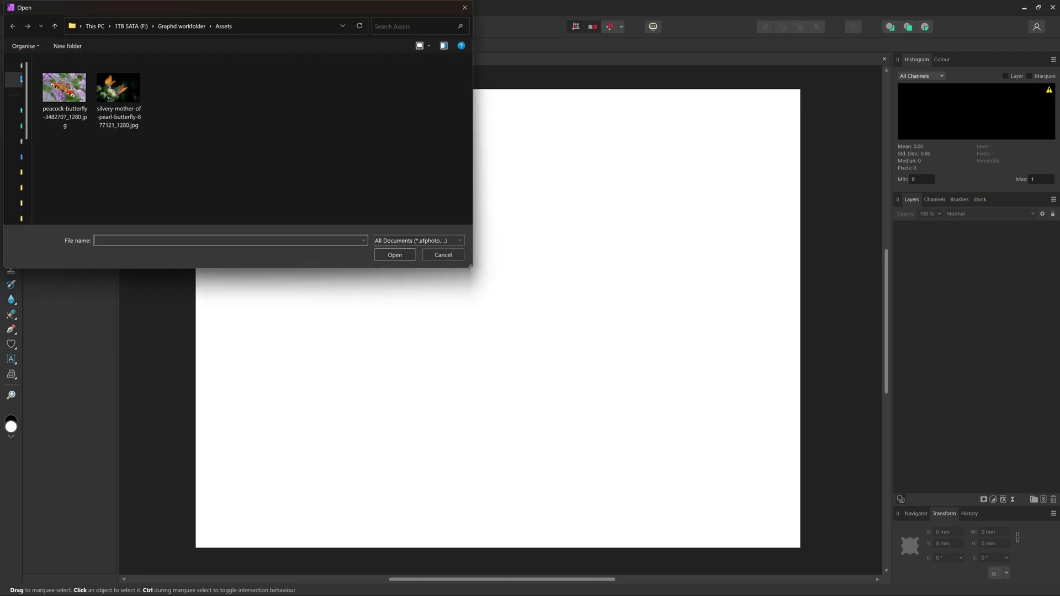
pyautogui.moveTo(252, 166); pyautogui.dragTo(59, 88)
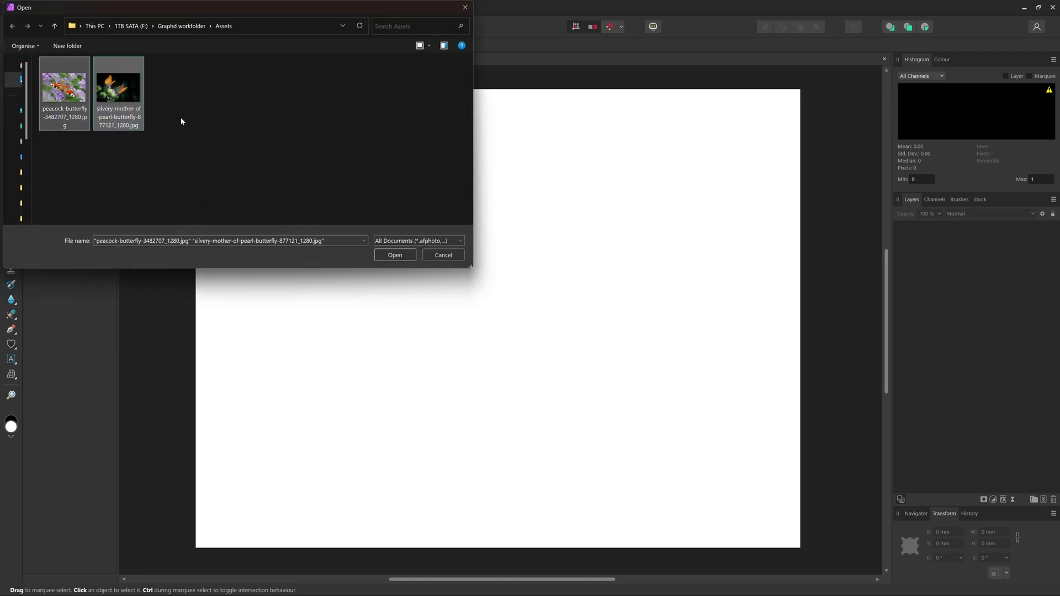
pyautogui.click(395, 256)
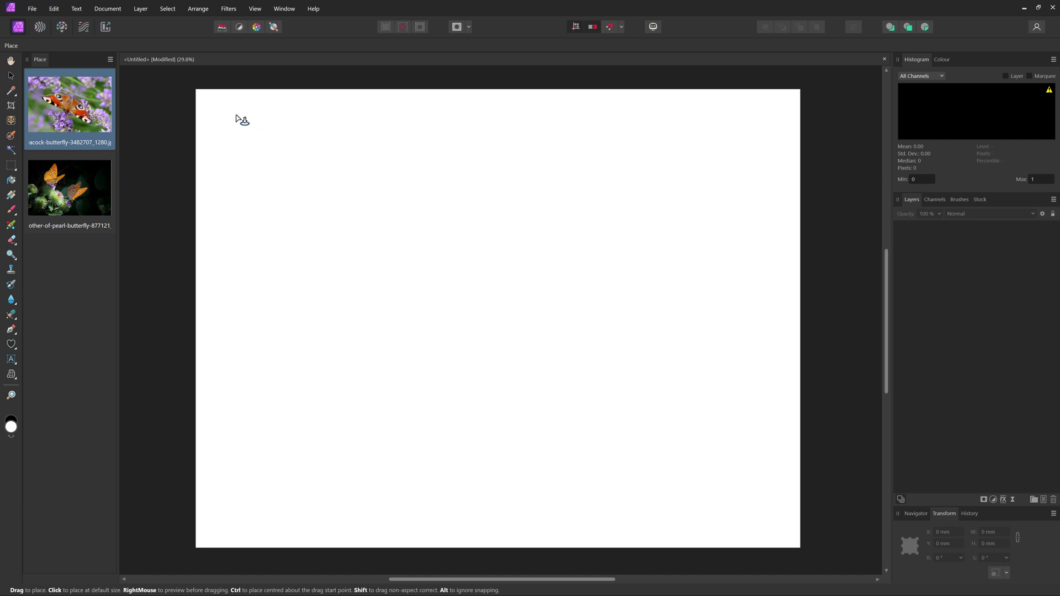
# - Drop the peacock photo top-left and a larger silvery butterfly photo lower right, then deselect
pyautogui.moveTo(237, 116)
pyautogui.mouseDown()
pyautogui.moveTo(381, 221)
pyautogui.moveTo(412, 286)
pyautogui.moveTo(404, 275)
pyautogui.mouseUp()
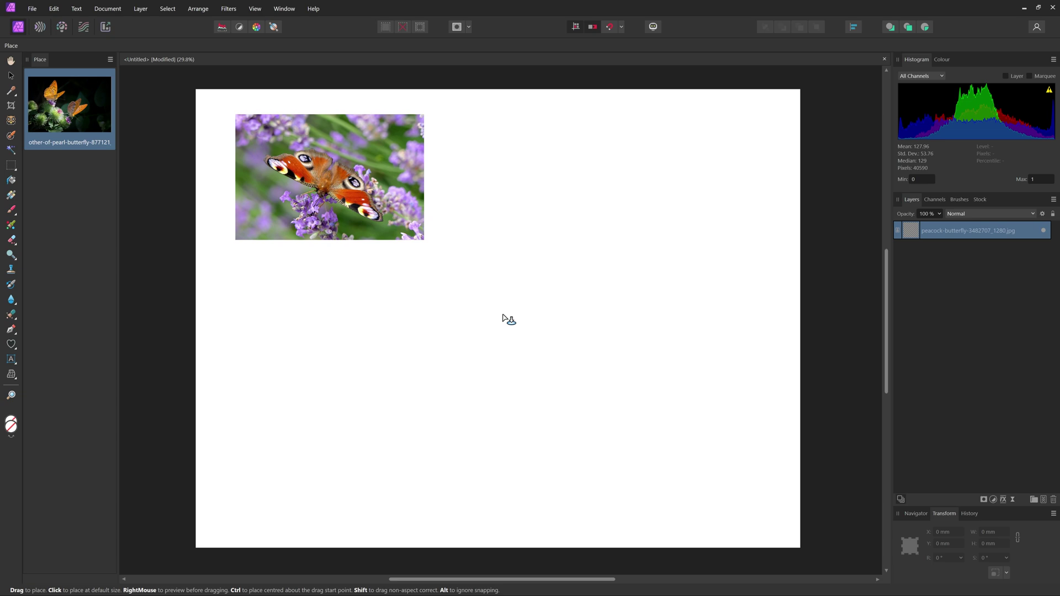
pyautogui.moveTo(478, 301); pyautogui.dragTo(582, 371)
pyautogui.moveTo(563, 446); pyautogui.dragTo(700, 449)
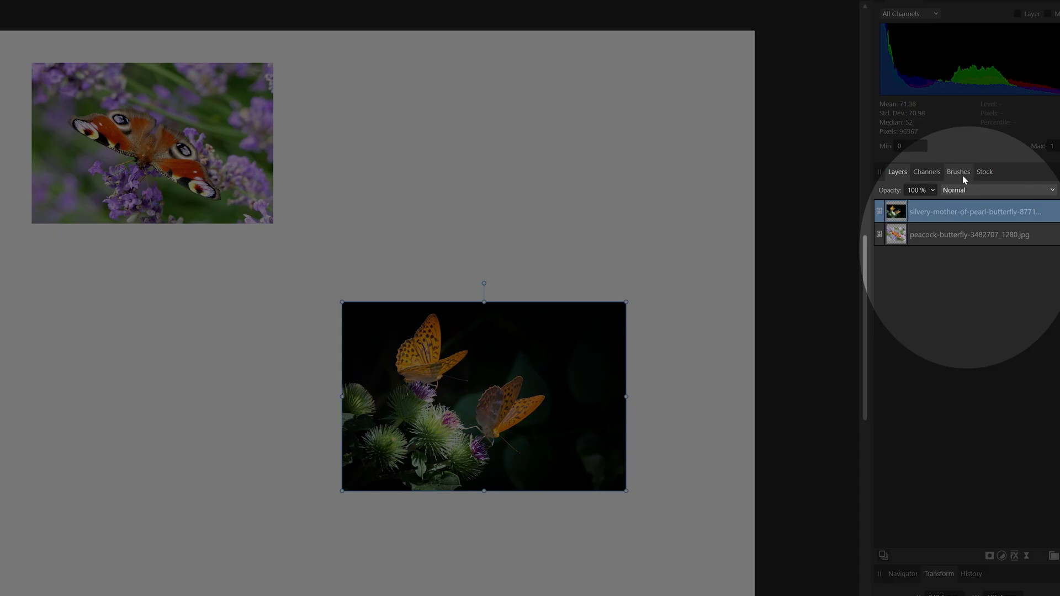
pyautogui.click(967, 307)
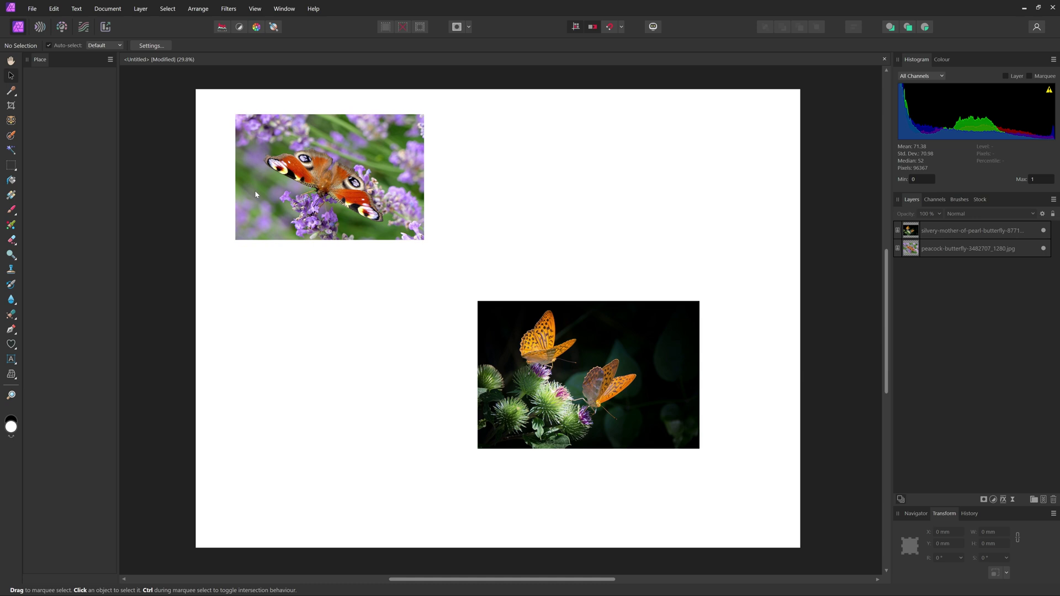
# - Crop the canvas inward from the top-left corner to 6165 × 4723 px
pyautogui.press('c')
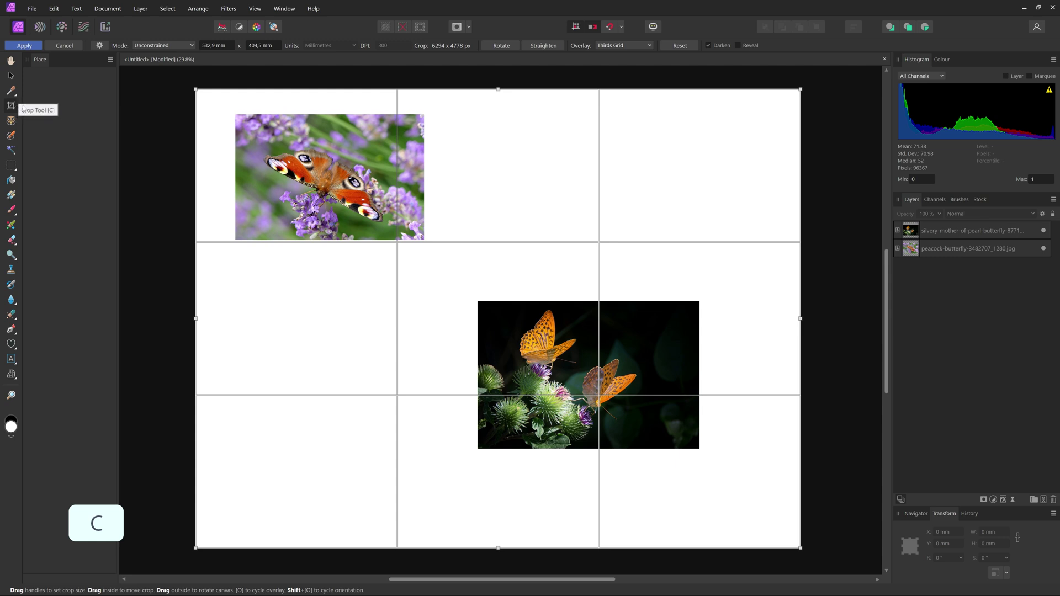
pyautogui.moveTo(195, 88); pyautogui.dragTo(208, 94)
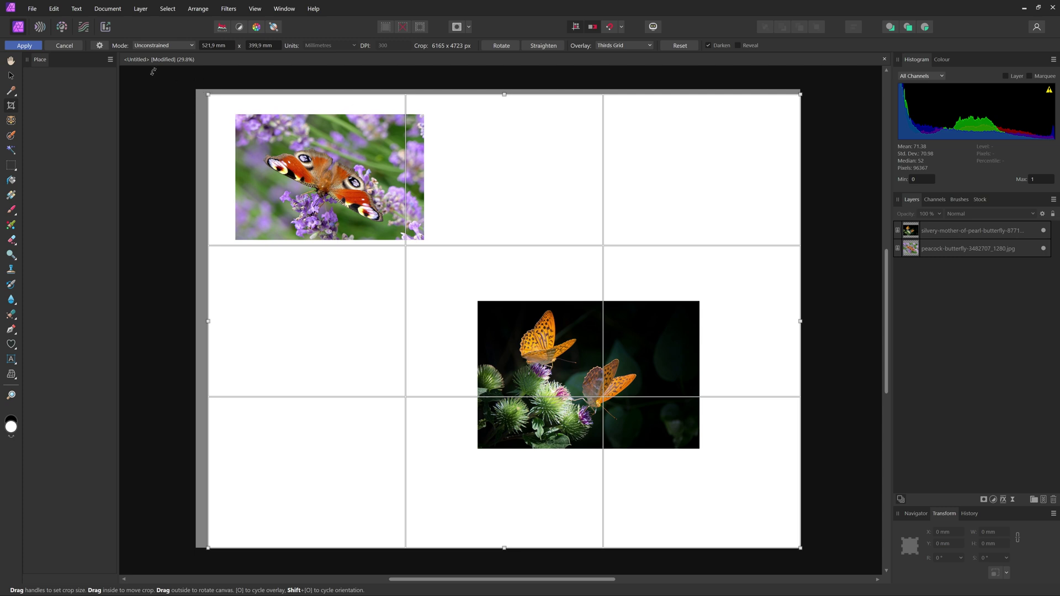
pyautogui.click(25, 46)
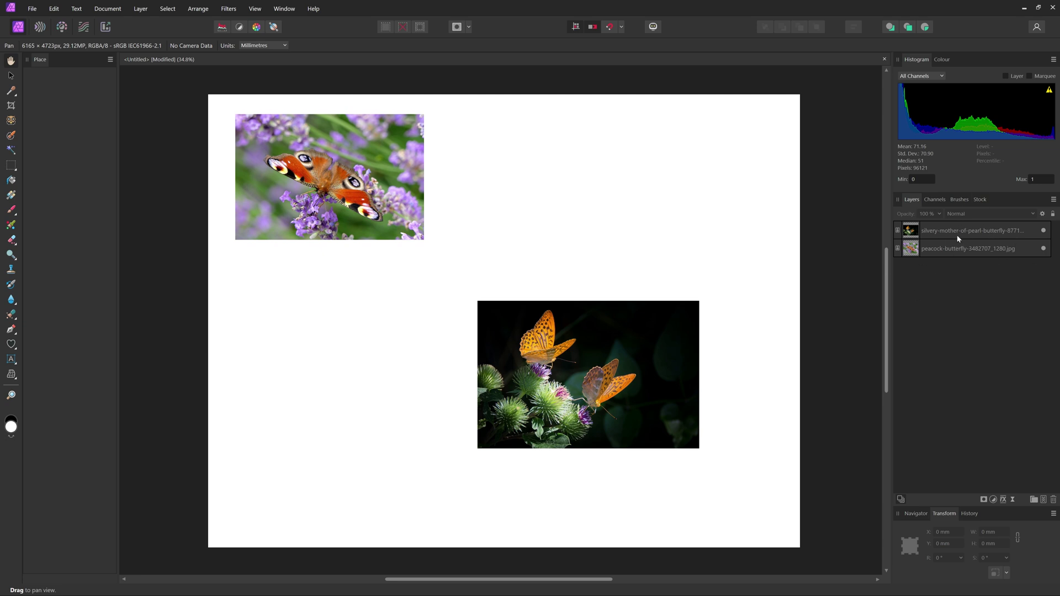
# - Nudge the peacock photo down-right and the silvery photo slightly right
pyautogui.click(11, 75)
pyautogui.moveTo(330, 177); pyautogui.dragTo(381, 208)
pyautogui.moveTo(547, 356); pyautogui.dragTo(554, 358)
pyautogui.moveTo(400, 227); pyautogui.dragTo(375, 227)
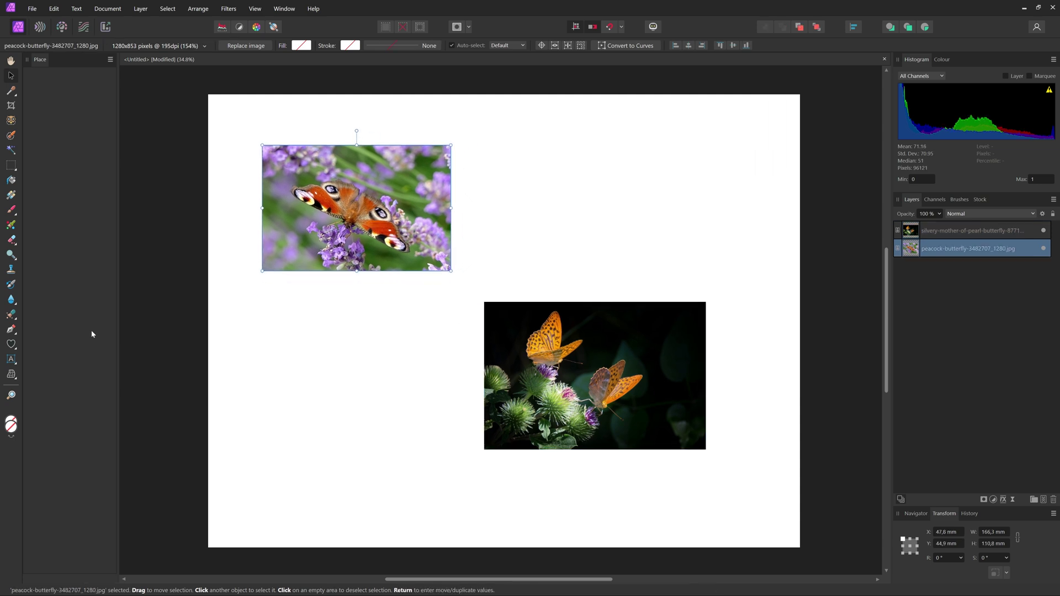
# - Draw a white rectangle, about 139.4 × 141.6 mm, over the peacock photo
pyautogui.click(15, 348)
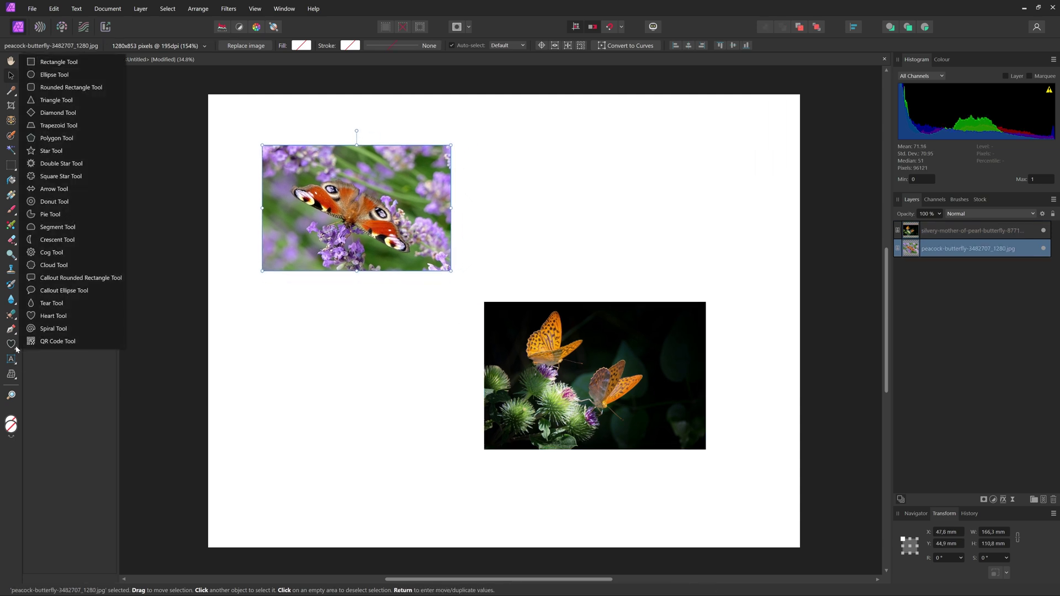
pyautogui.click(82, 62)
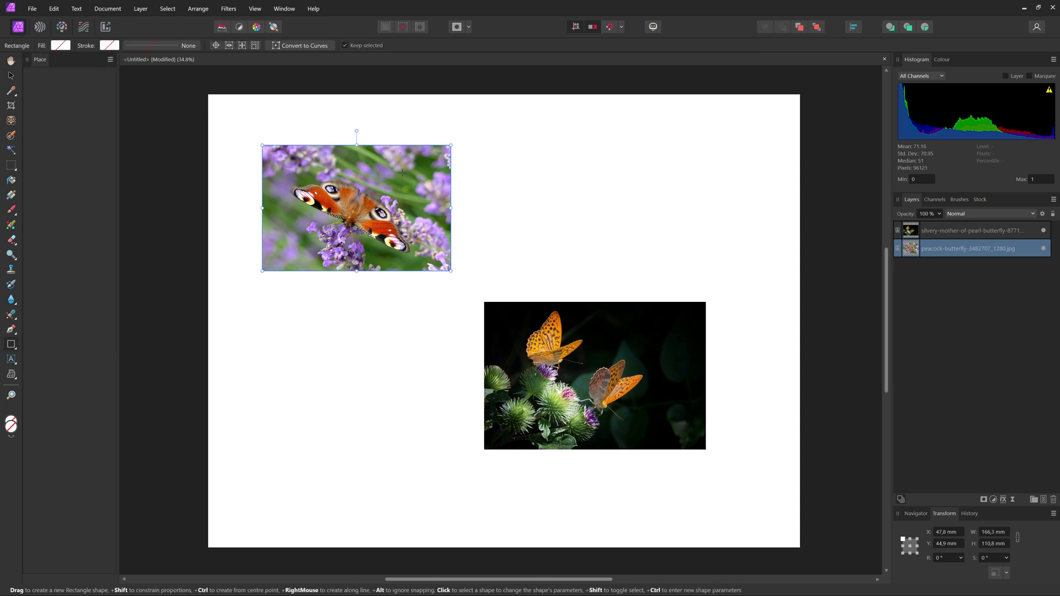
pyautogui.moveTo(322, 125); pyautogui.dragTo(480, 286)
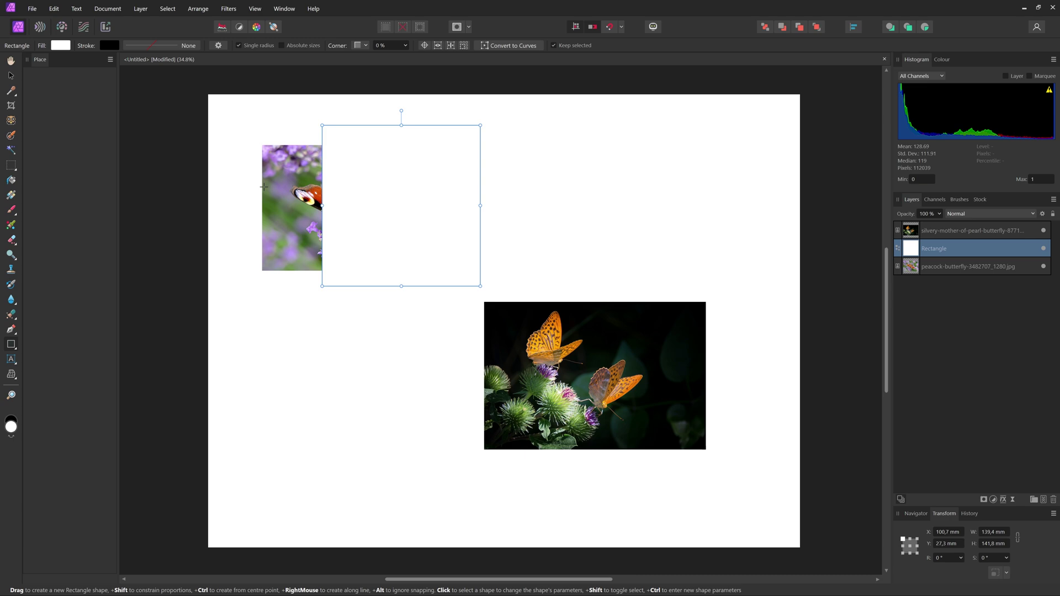
# - Clip the peacock photo into the Rectangle layer, then move the frame left and shrink it
pyautogui.moveTo(956, 270); pyautogui.dragTo(923, 234)
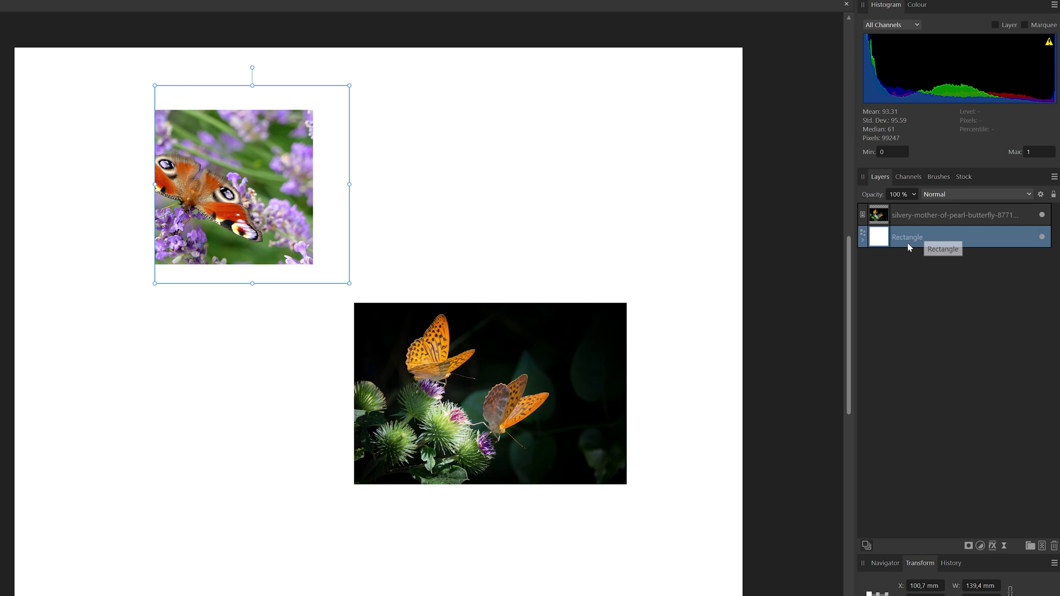
pyautogui.click(863, 240)
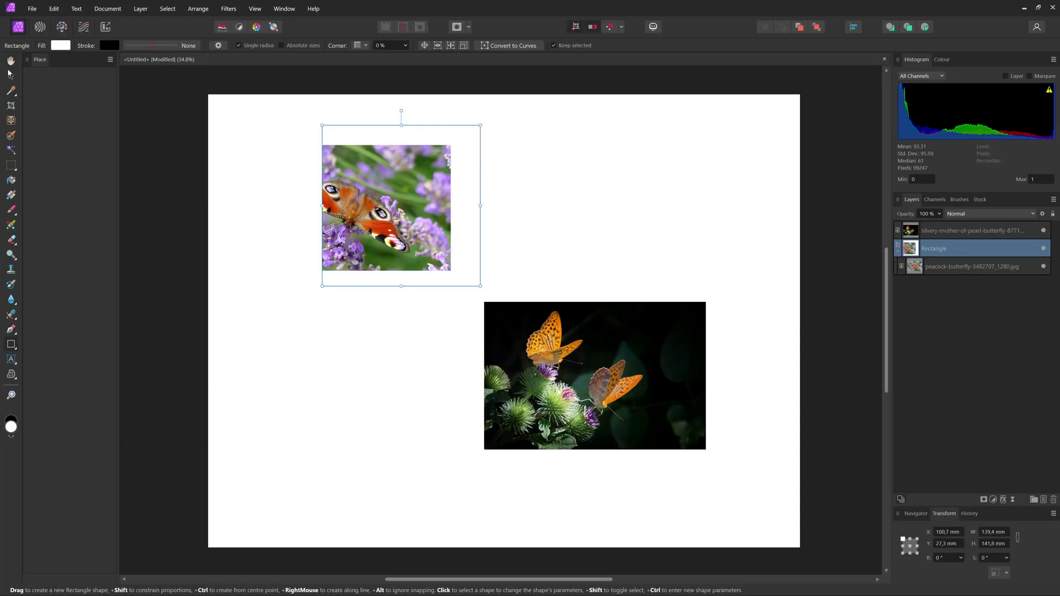
pyautogui.click(11, 75)
pyautogui.moveTo(402, 188); pyautogui.dragTo(359, 191)
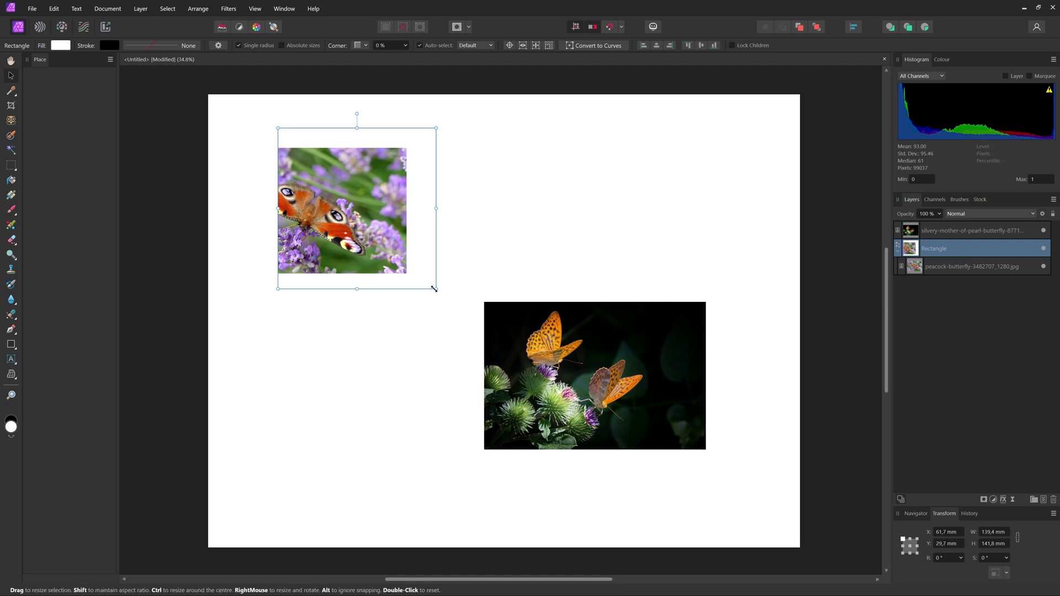
pyautogui.moveTo(435, 288); pyautogui.dragTo(398, 236)
# - Resize the peacock rectangle to 108.7 × 121.5 mm and move it to about X 49.5, Y 40.9 mm
pyautogui.press('space')
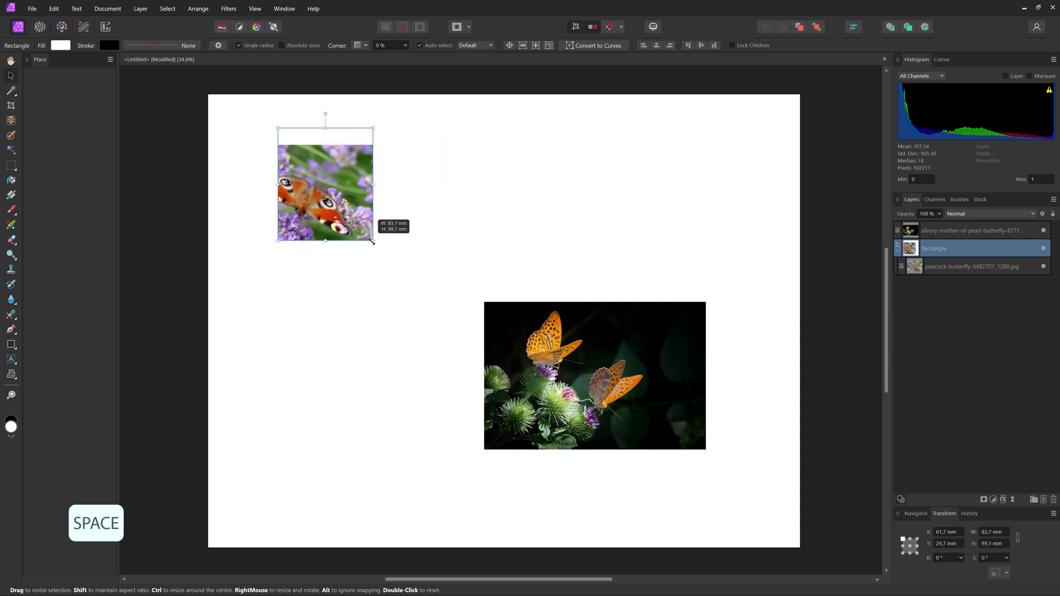
pyautogui.moveTo(397, 278)
pyautogui.mouseDown()
pyautogui.moveTo(444, 259)
pyautogui.moveTo(328, 181)
pyautogui.moveTo(497, 304)
pyautogui.moveTo(339, 253)
pyautogui.moveTo(450, 273)
pyautogui.moveTo(456, 242)
pyautogui.moveTo(341, 272)
pyautogui.moveTo(344, 283)
pyautogui.moveTo(475, 264)
pyautogui.moveTo(327, 209)
pyautogui.moveTo(401, 265)
pyautogui.mouseUp()
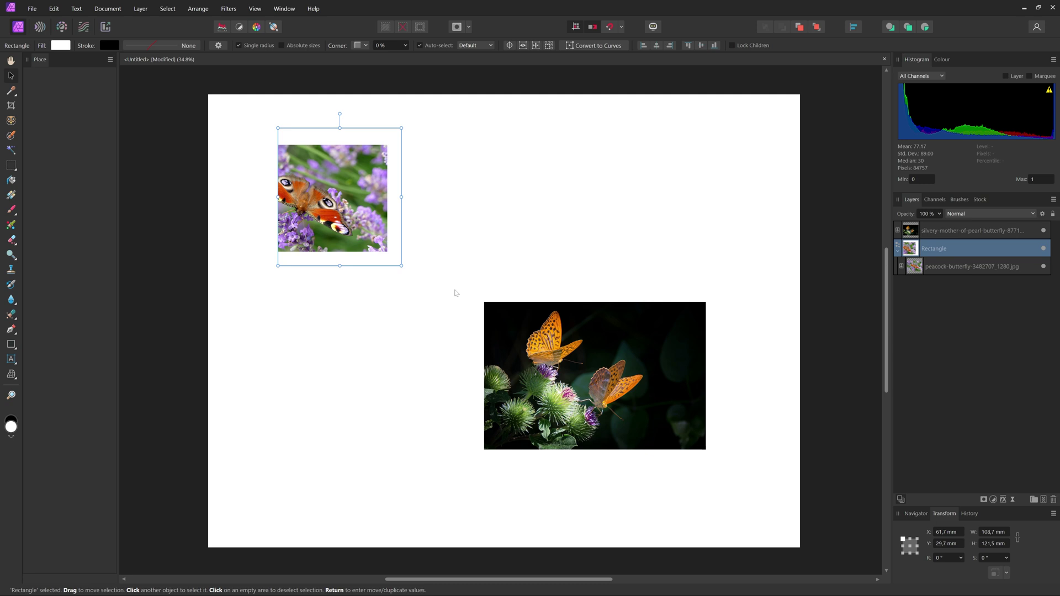
pyautogui.moveTo(360, 210); pyautogui.dragTo(338, 232)
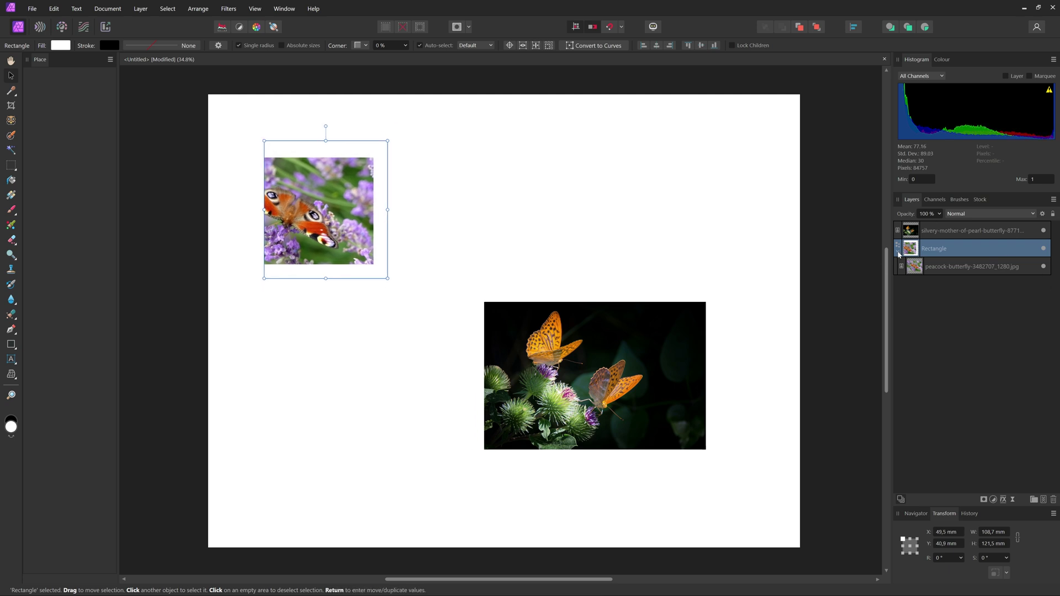
# - Shift and enlarge the peacock photo so it fills its rectangle frame
pyautogui.click(961, 270)
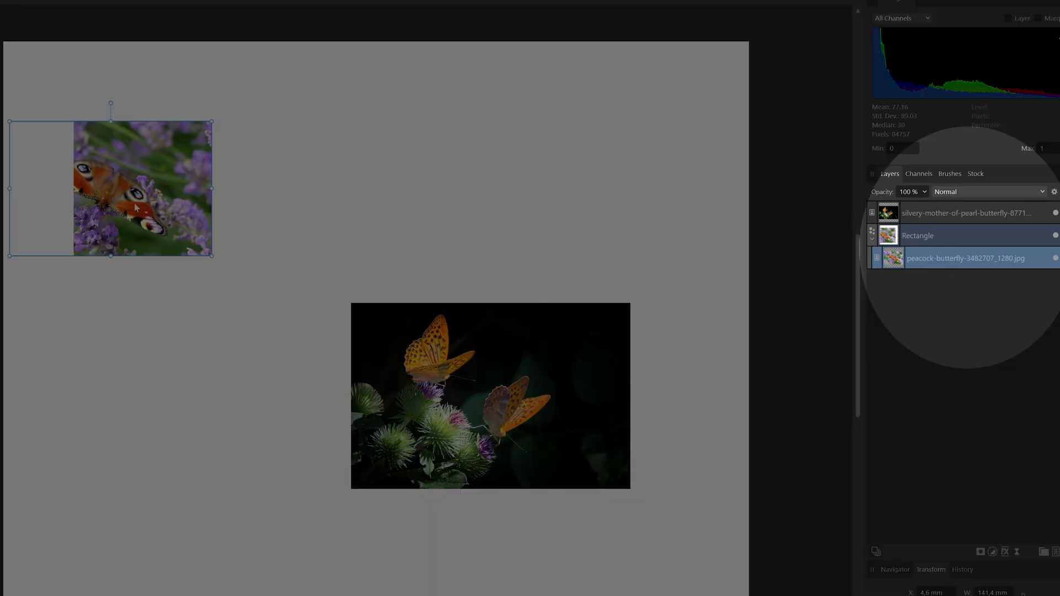
pyautogui.moveTo(141, 205); pyautogui.dragTo(186, 190)
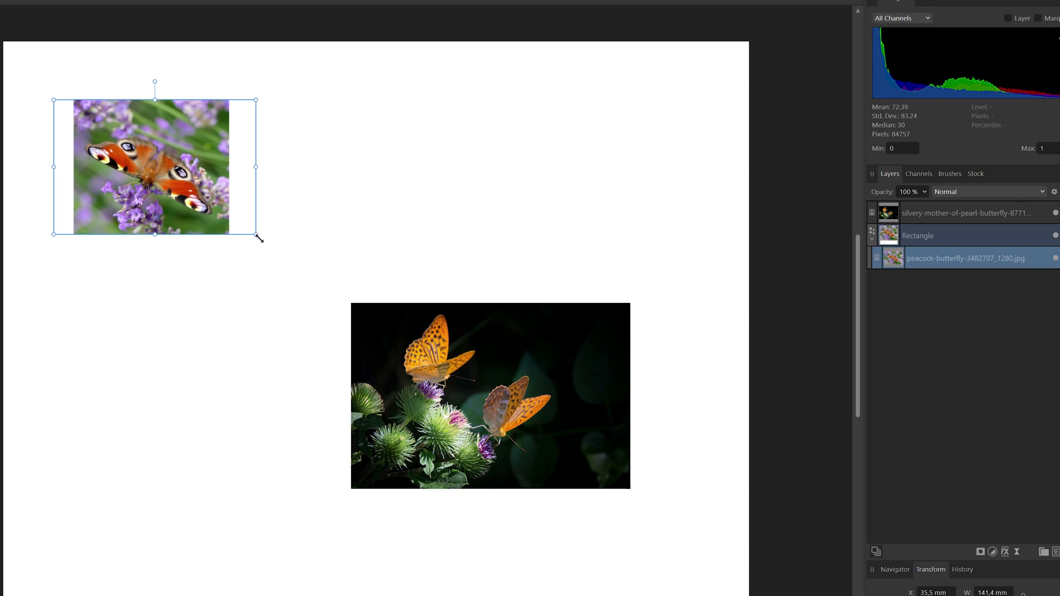
pyautogui.moveTo(259, 239); pyautogui.dragTo(317, 301)
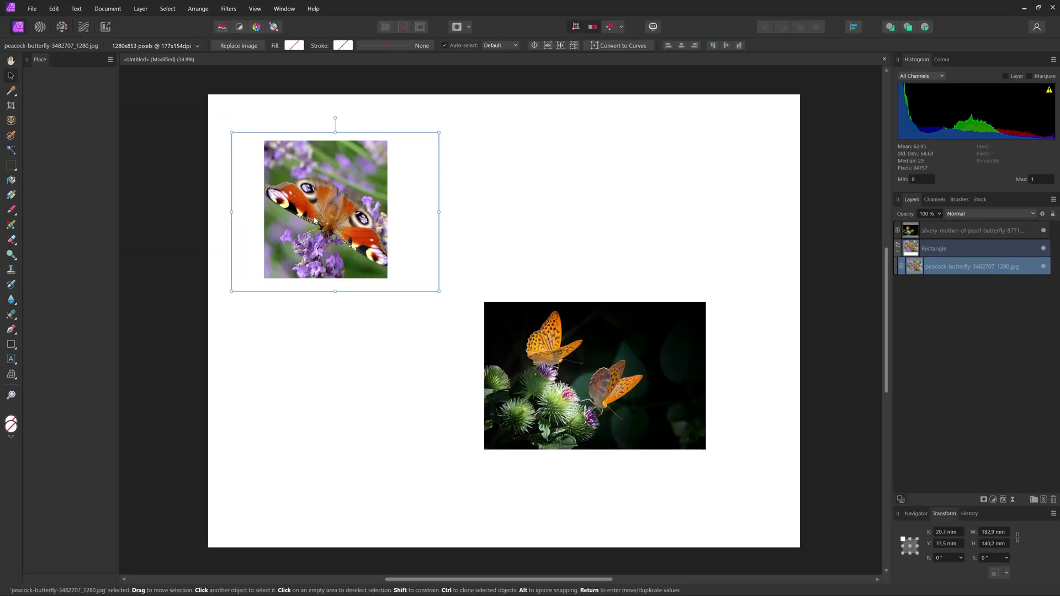
# - Move the peacock rectangle up-left and the silvery photo to about X 207.5, Y 149.4 mm
pyautogui.click(959, 243)
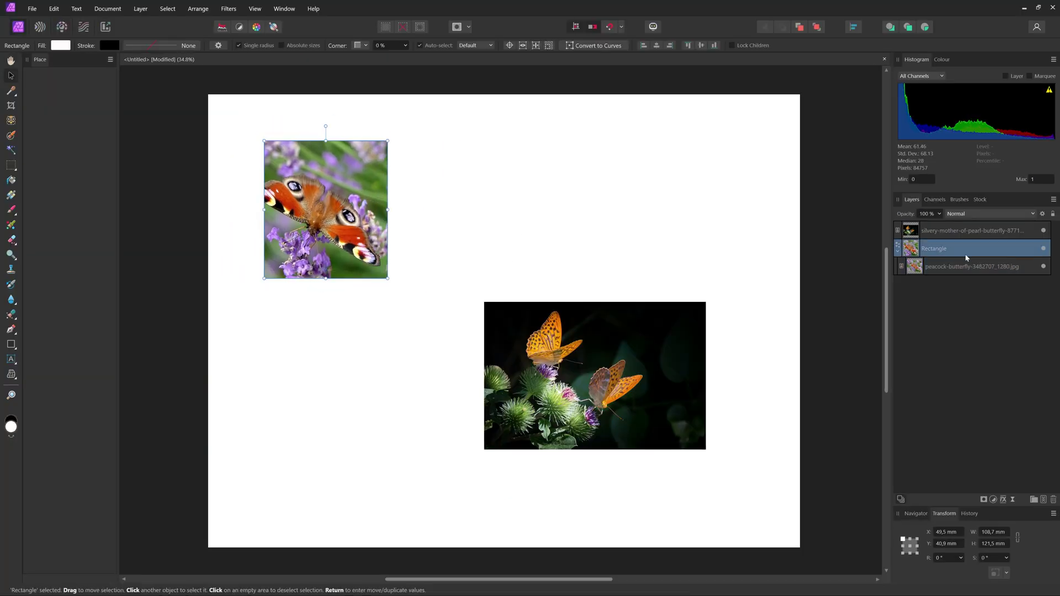
pyautogui.moveTo(319, 251); pyautogui.dragTo(301, 234)
pyautogui.click(592, 373)
pyautogui.moveTo(593, 373); pyautogui.dragTo(551, 334)
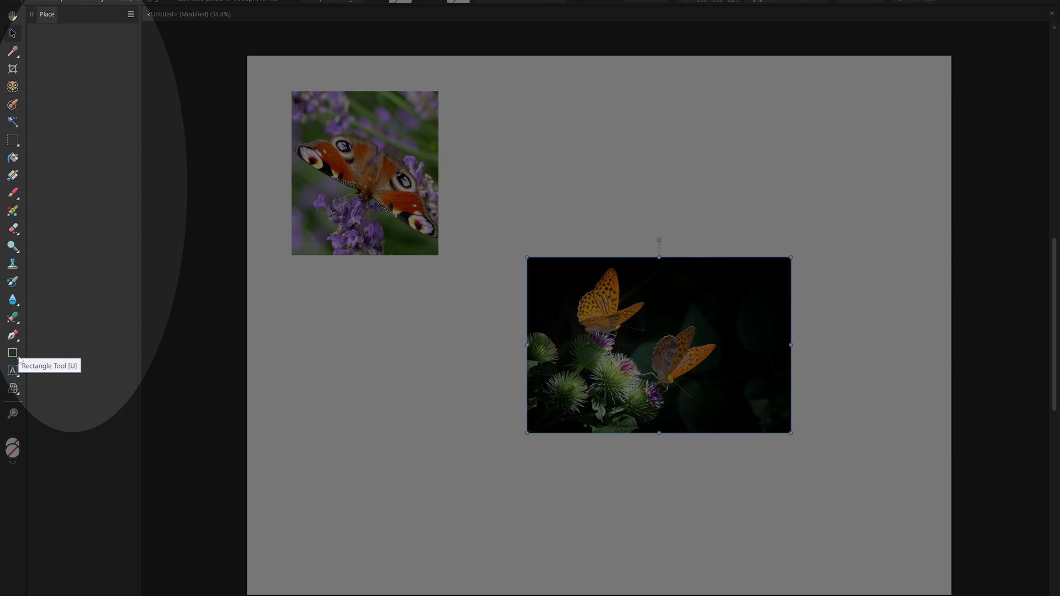
# - Draw a white heart, about 136.5 × 122.6 mm, over the silvery butterfly photo
pyautogui.click(18, 359)
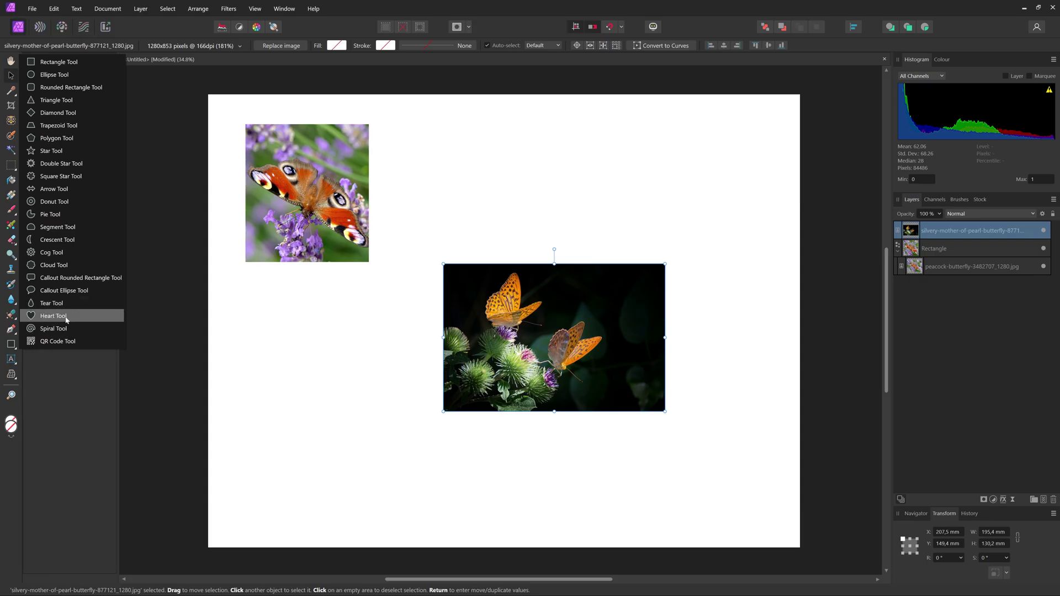
pyautogui.click(54, 316)
pyautogui.moveTo(474, 242)
pyautogui.mouseDown()
pyautogui.moveTo(631, 424)
pyautogui.moveTo(608, 428)
pyautogui.moveTo(598, 380)
pyautogui.moveTo(623, 407)
pyautogui.mouseUp()
pyautogui.press('space')
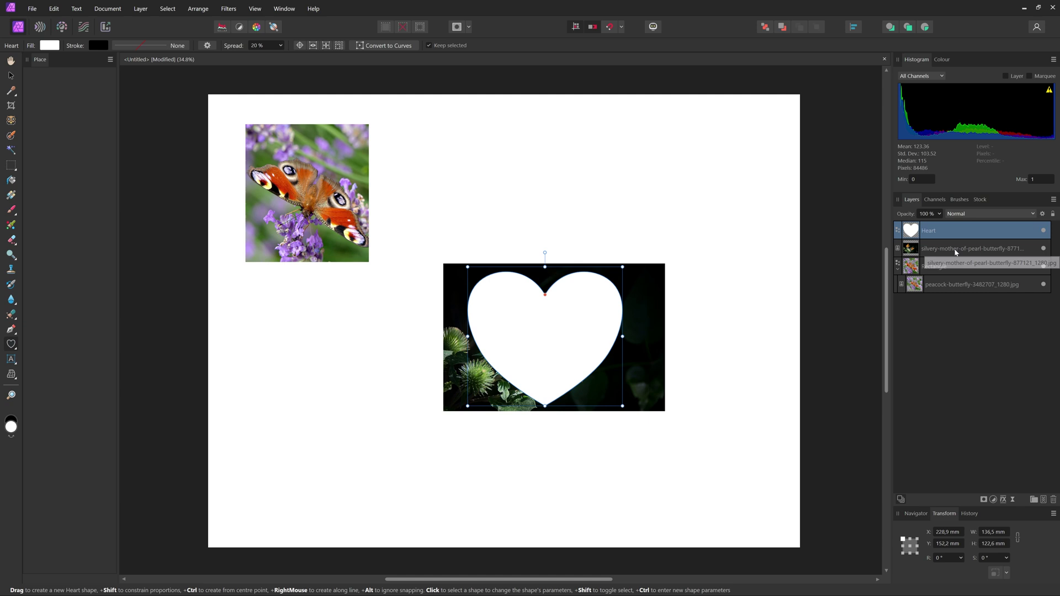
# - Clip the silvery photo into the Heart layer, then move the heart up-left and enlarge it to about 186.4 × 167.4 mm
pyautogui.moveTo(955, 231); pyautogui.dragTo(954, 233)
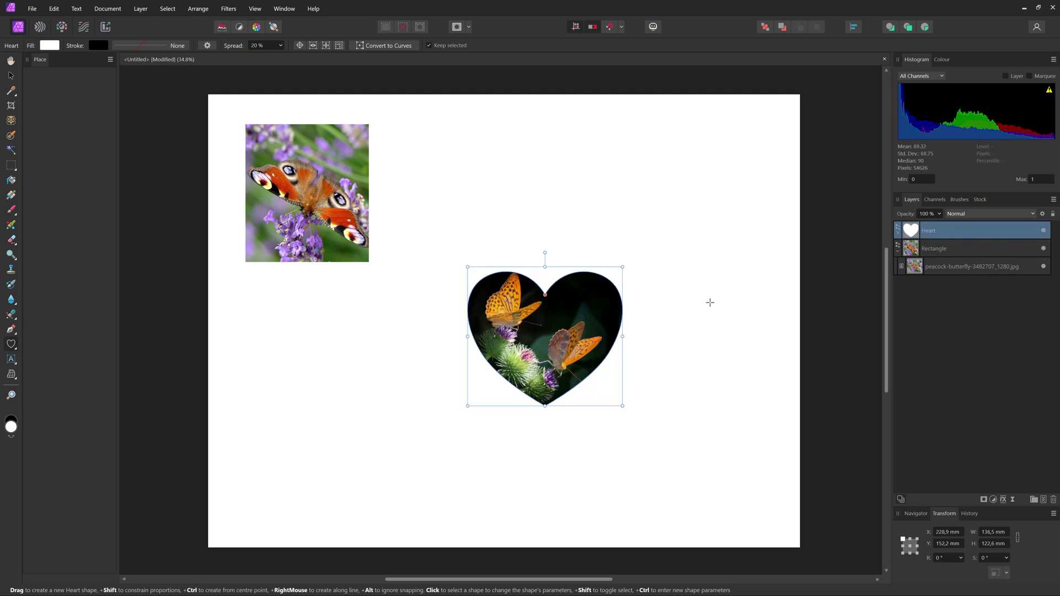
pyautogui.click(898, 234)
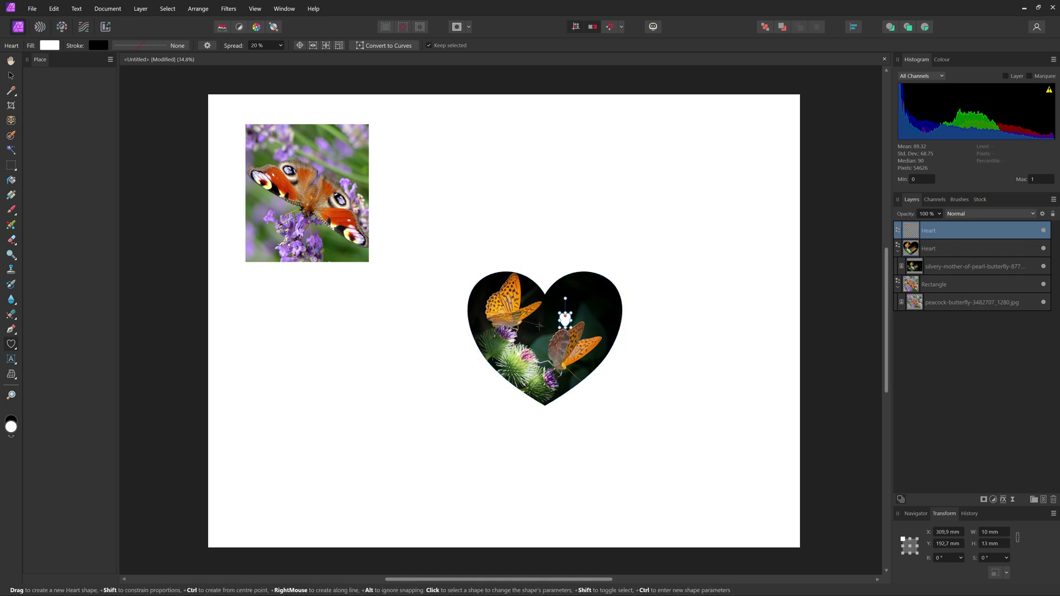
pyautogui.press('v')
pyautogui.moveTo(586, 318); pyautogui.dragTo(568, 264)
pyautogui.moveTo(603, 352); pyautogui.dragTo(655, 407)
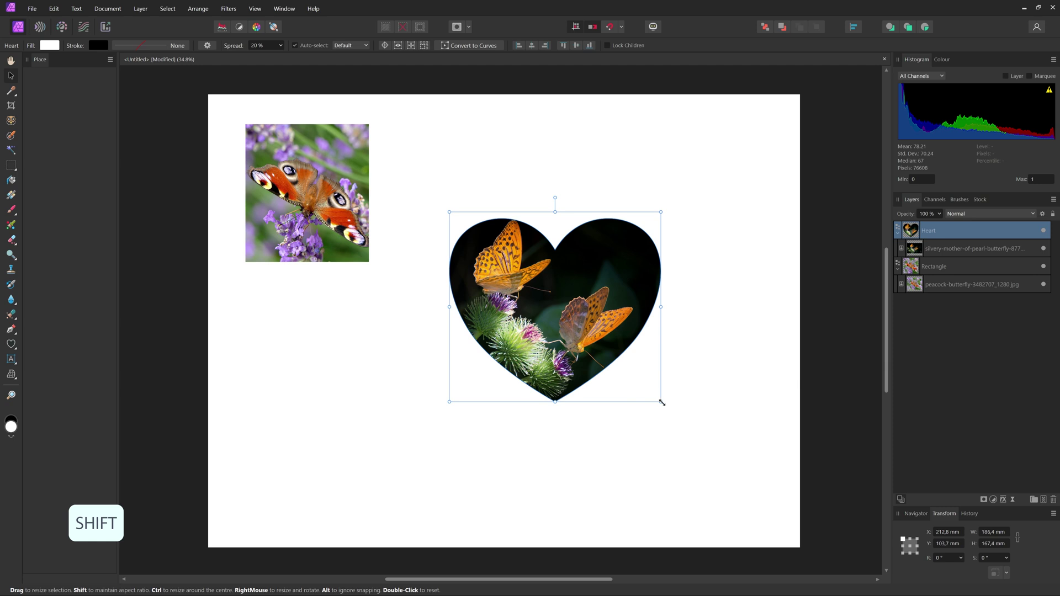
# - Shrink the heart slightly while keeping its proportions
pyautogui.moveTo(662, 403)
pyautogui.mouseDown()
pyautogui.moveTo(597, 350)
pyautogui.moveTo(700, 411)
pyautogui.moveTo(622, 363)
pyautogui.moveTo(651, 392)
pyautogui.mouseUp()
pyautogui.press('space')
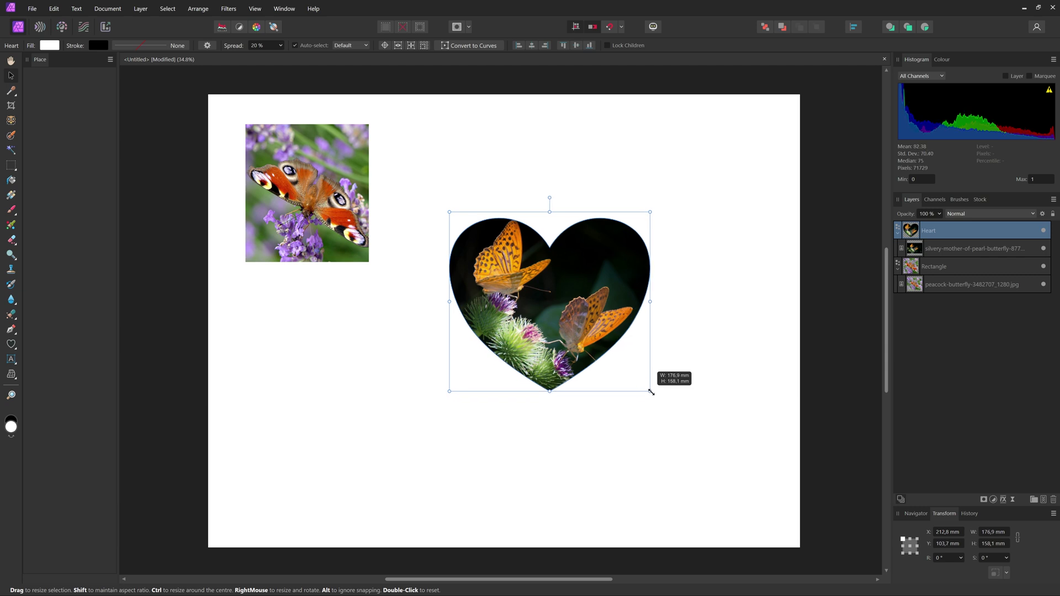
pyautogui.moveTo(652, 392); pyautogui.dragTo(651, 391)
# - Reposition and enlarge the butterfly photo inside the heart, undoing the last move
pyautogui.click(910, 251)
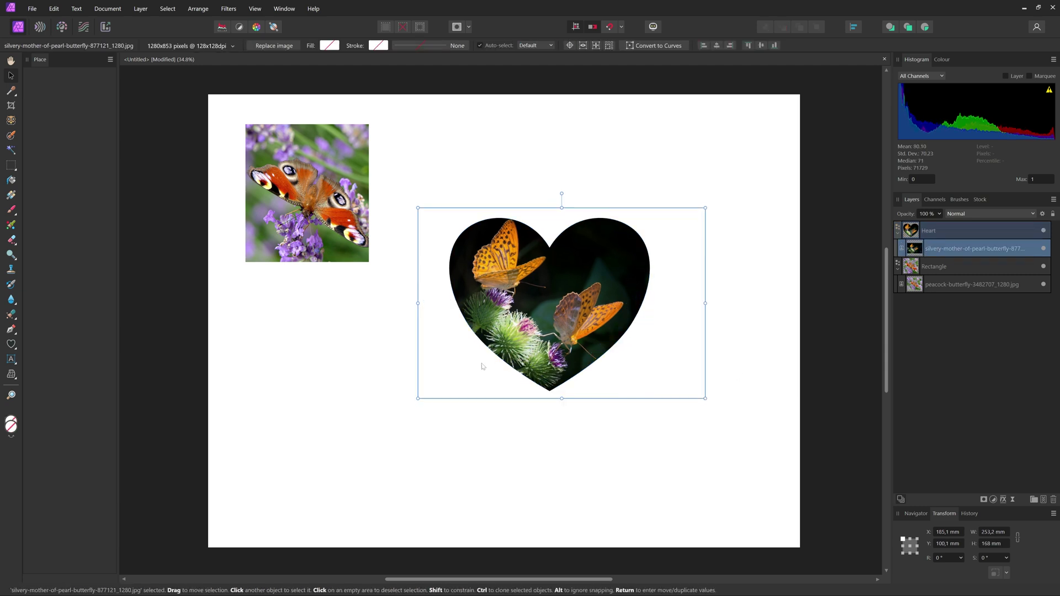
pyautogui.moveTo(561, 327); pyautogui.dragTo(561, 330)
pyautogui.moveTo(633, 327); pyautogui.dragTo(630, 333)
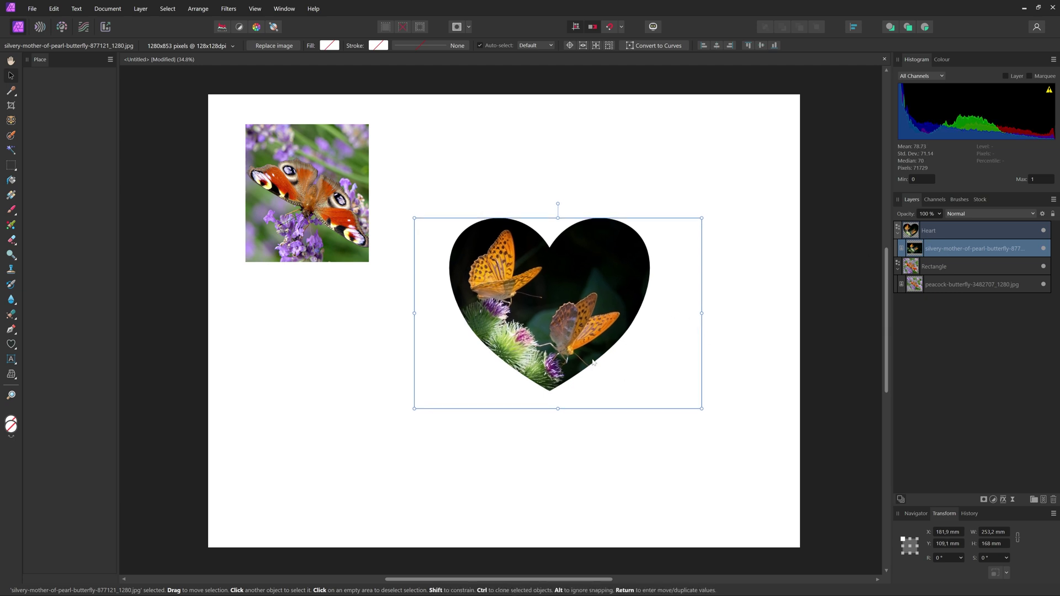
pyautogui.moveTo(560, 216); pyautogui.dragTo(558, 209)
pyautogui.click(545, 440)
pyautogui.hotkey('ctrl', 'z')
pyautogui.hotkey('ctrl', 'z')
pyautogui.hotkey('ctrl', 'z')
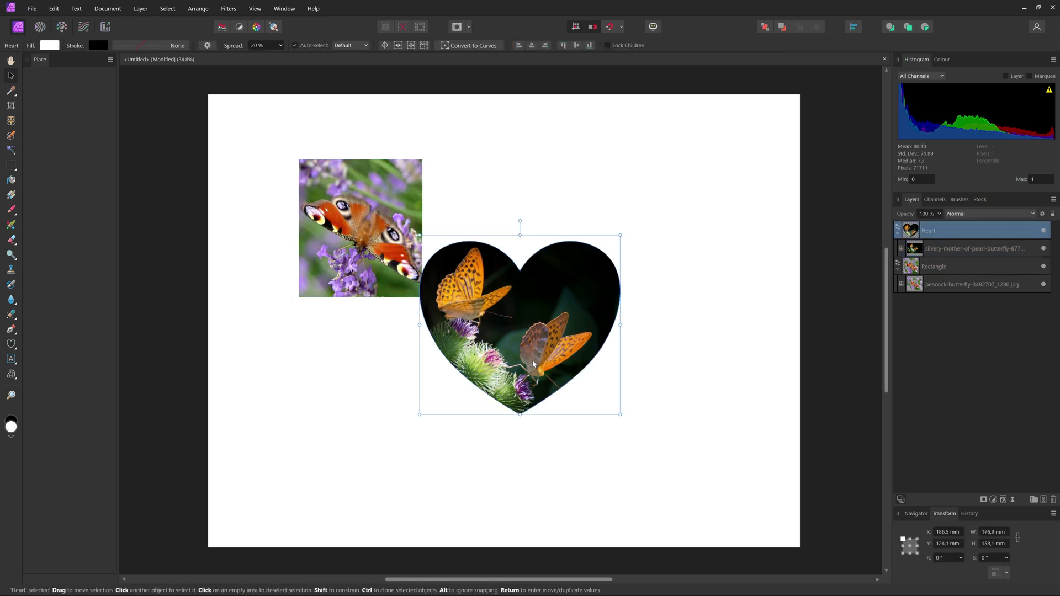
# - Select the heart photo and the peacock rectangle, then deselect everything
pyautogui.click(967, 238)
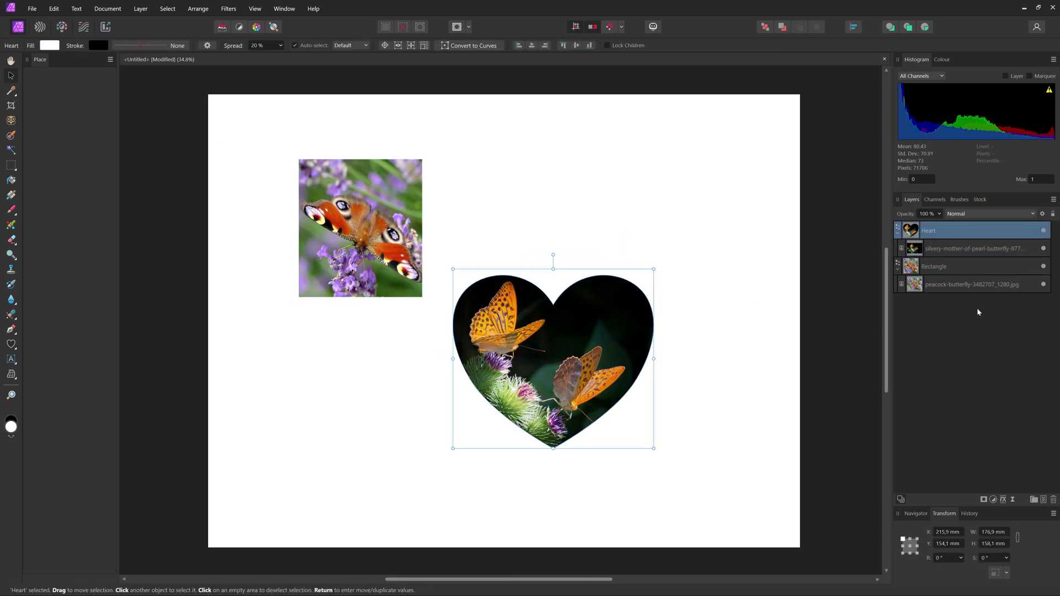
pyautogui.click(954, 266)
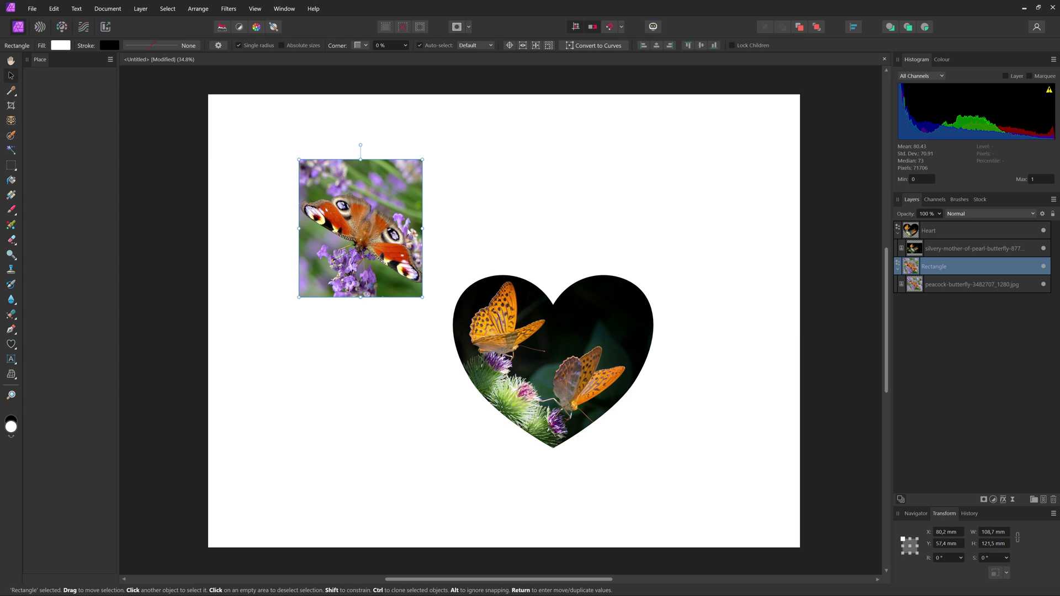
pyautogui.click(366, 377)
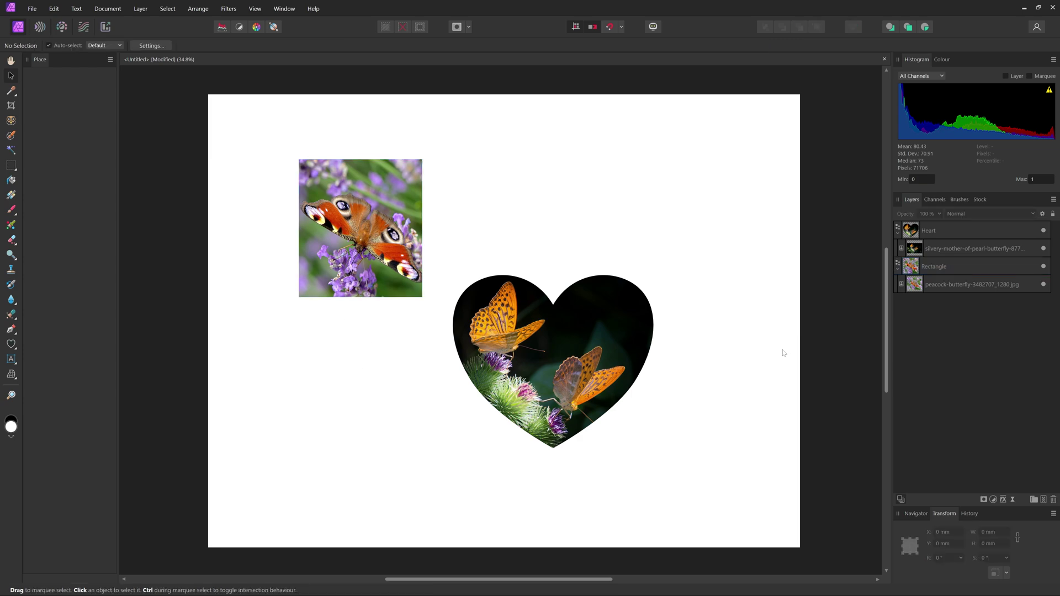